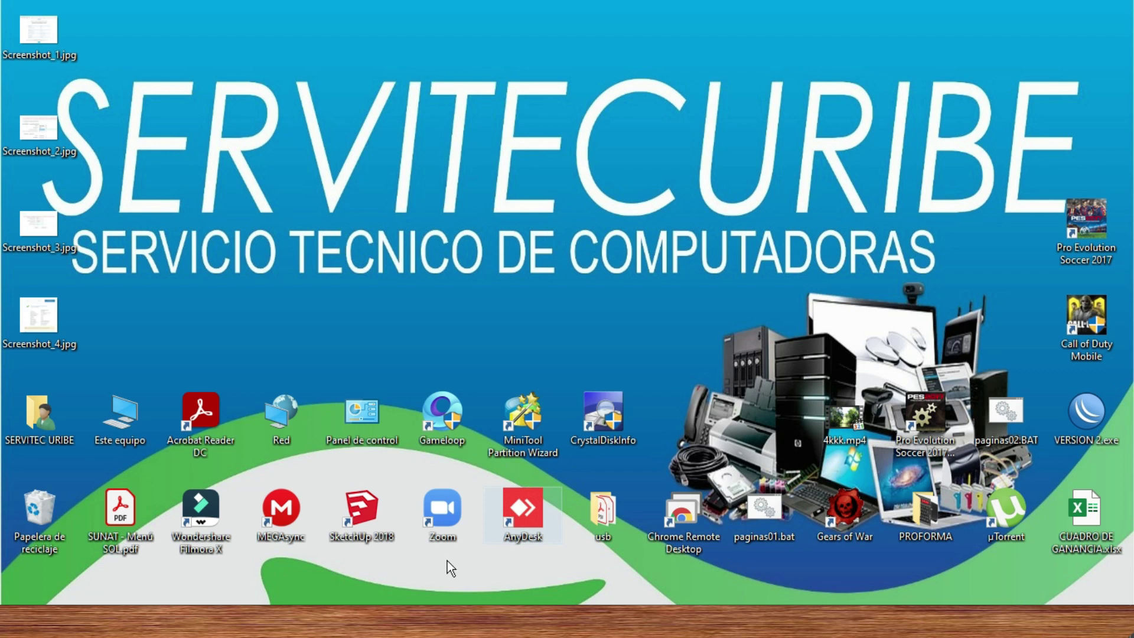
- Switch to Chrome, search Google for "descargar iso windows 10" and open Microsoft's Windows 10 download page
{"action": "left_click", "coordinate": [224, 622]}
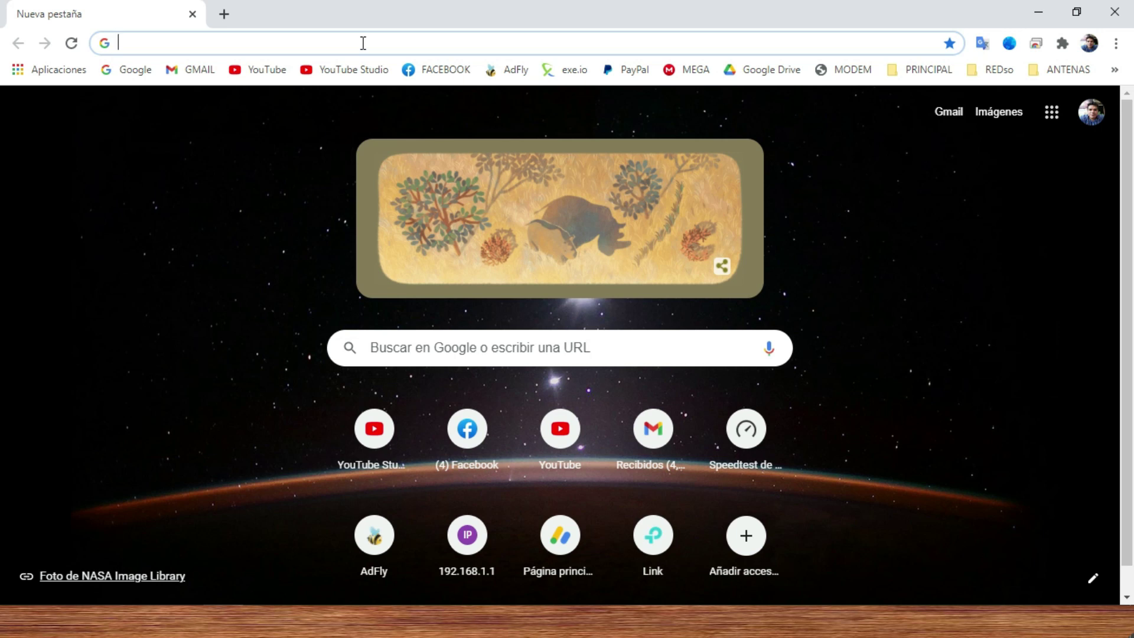
{"action": "type", "text": "des"}
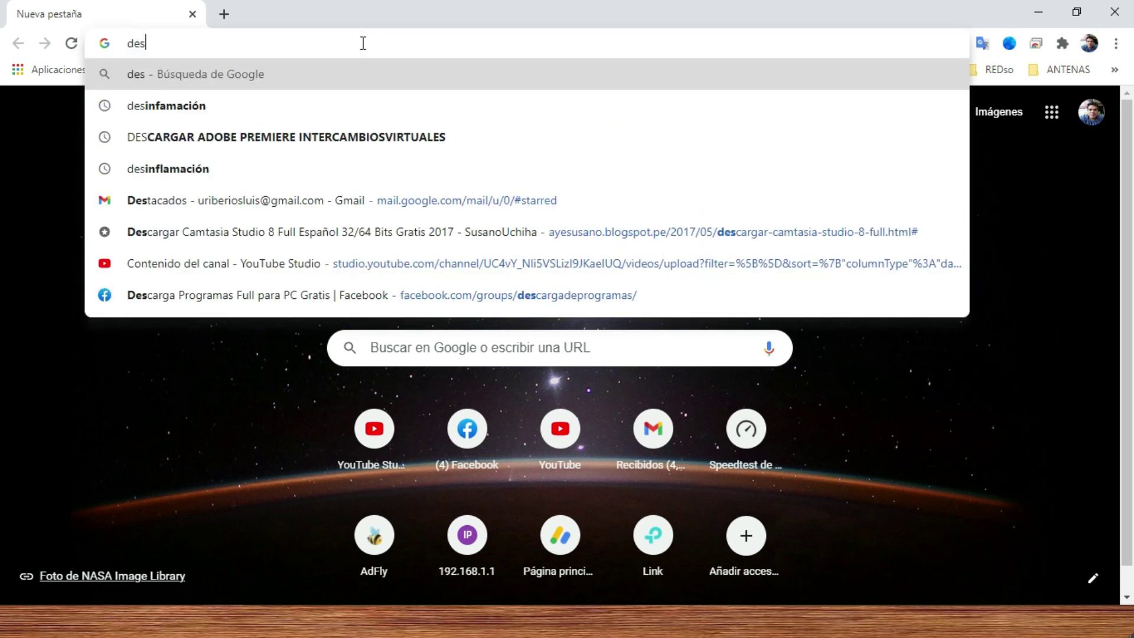
{"action": "type", "text": "cargar is"}
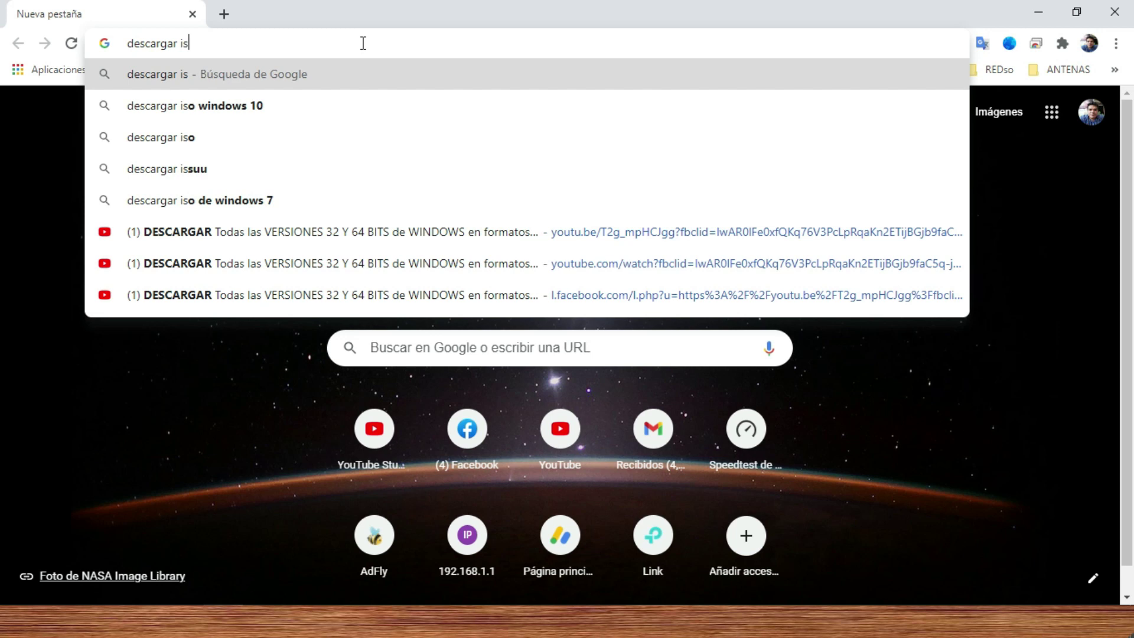
{"action": "type", "text": "o"}
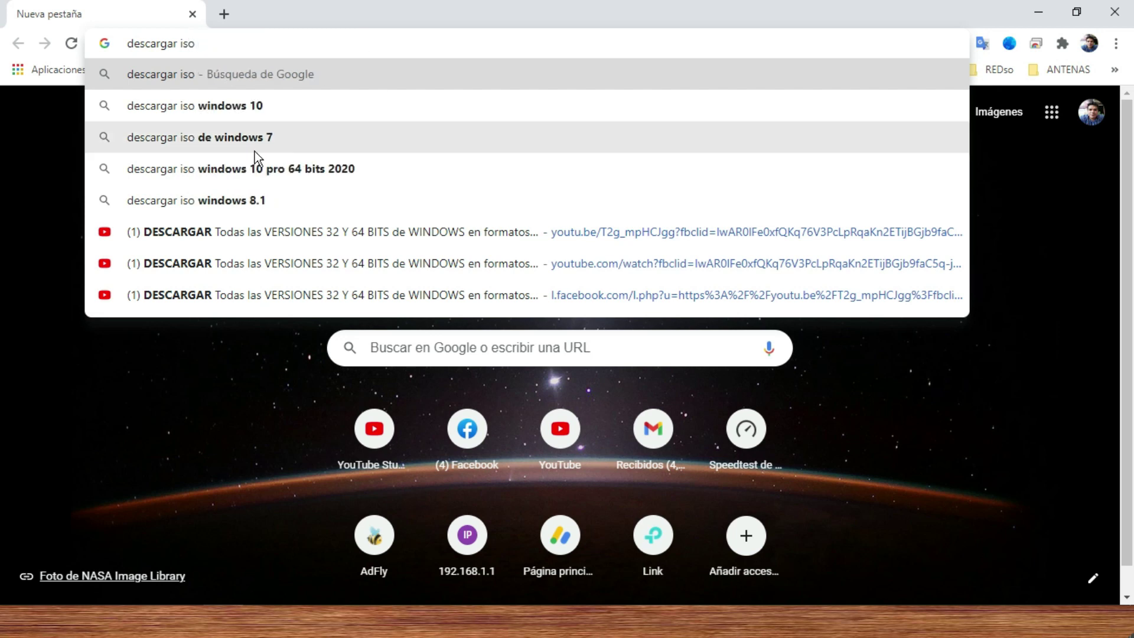
{"action": "left_click", "coordinate": [247, 107]}
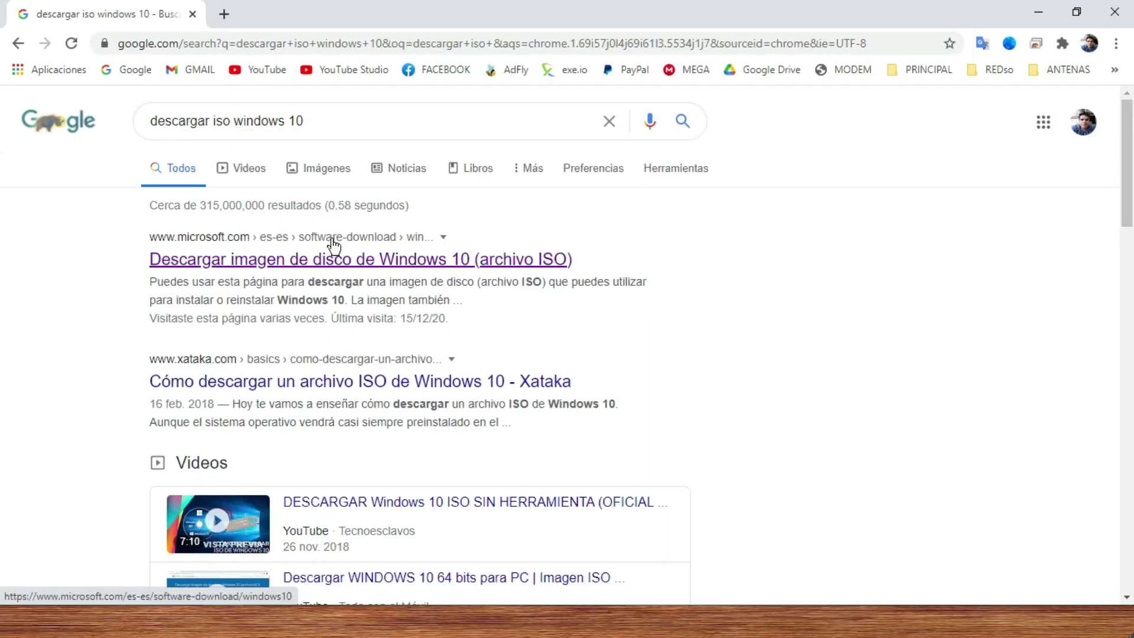
{"action": "left_click", "coordinate": [334, 259]}
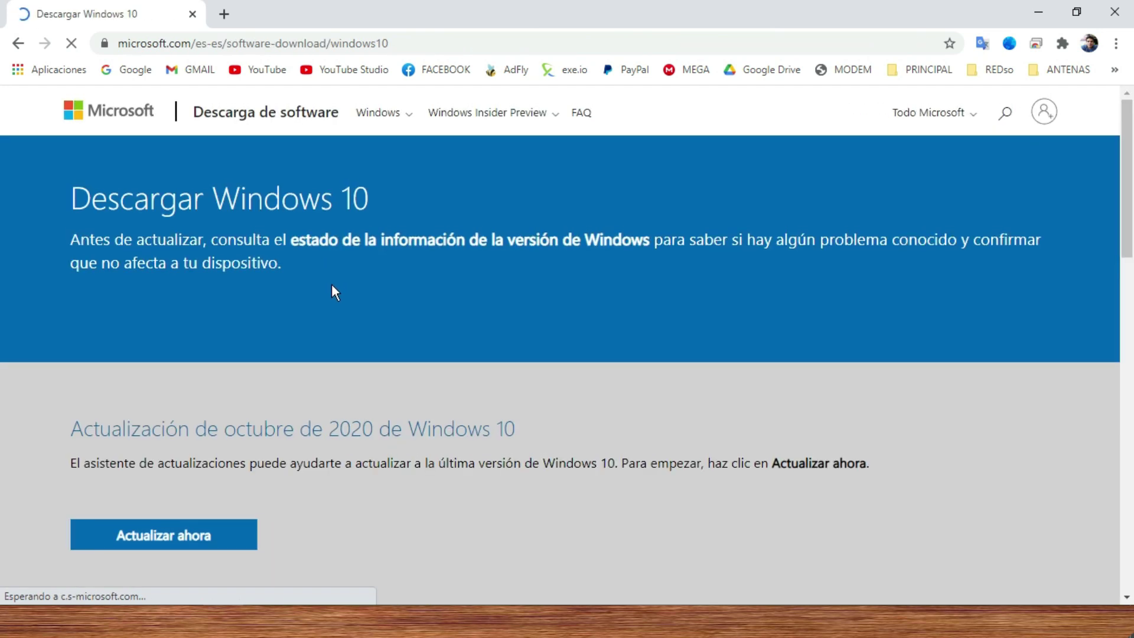
- Download the Windows 10 media creation tool, launch the downloaded file and minimise the browser window
{"action": "scroll", "coordinate": [357, 324], "scroll_direction": "down", "scroll_amount": 10}
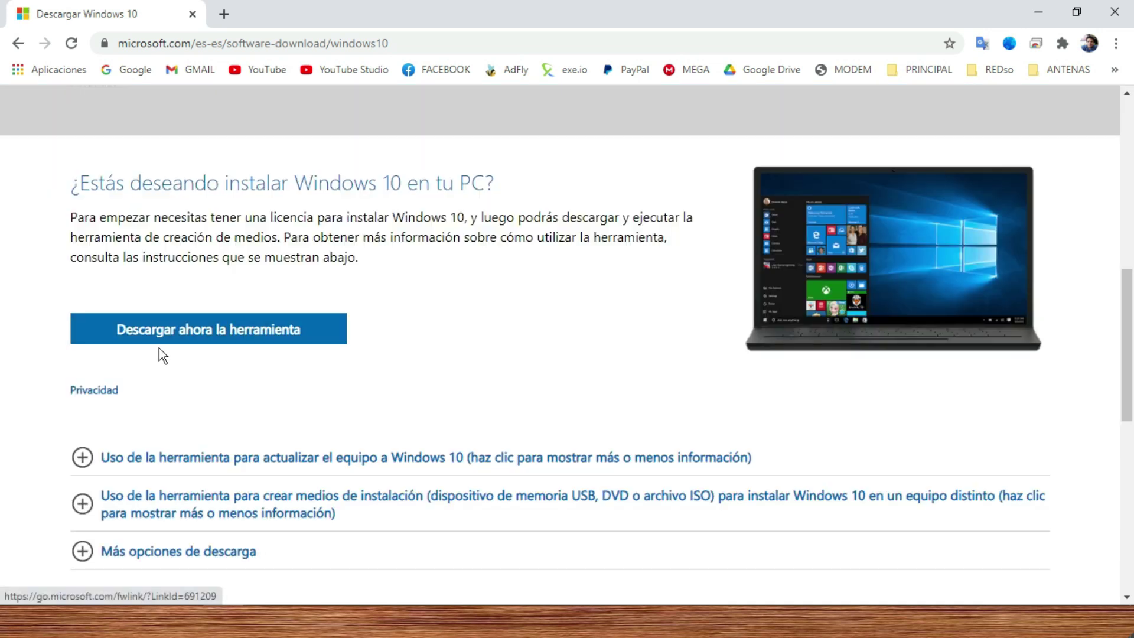
{"action": "left_click", "coordinate": [189, 334]}
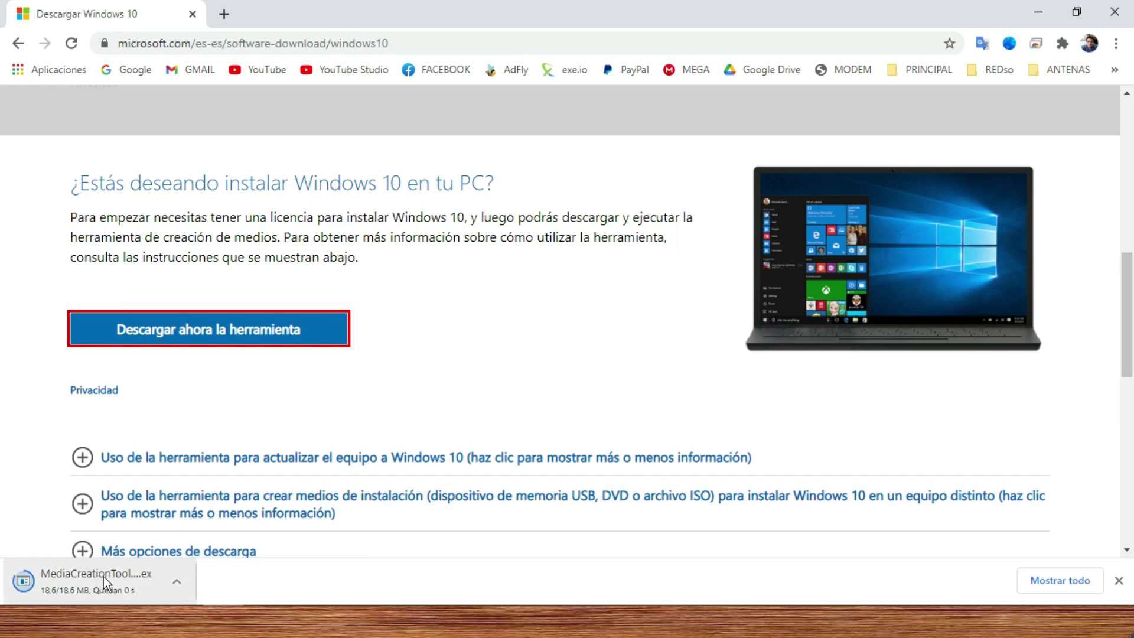
{"action": "left_click", "coordinate": [74, 583]}
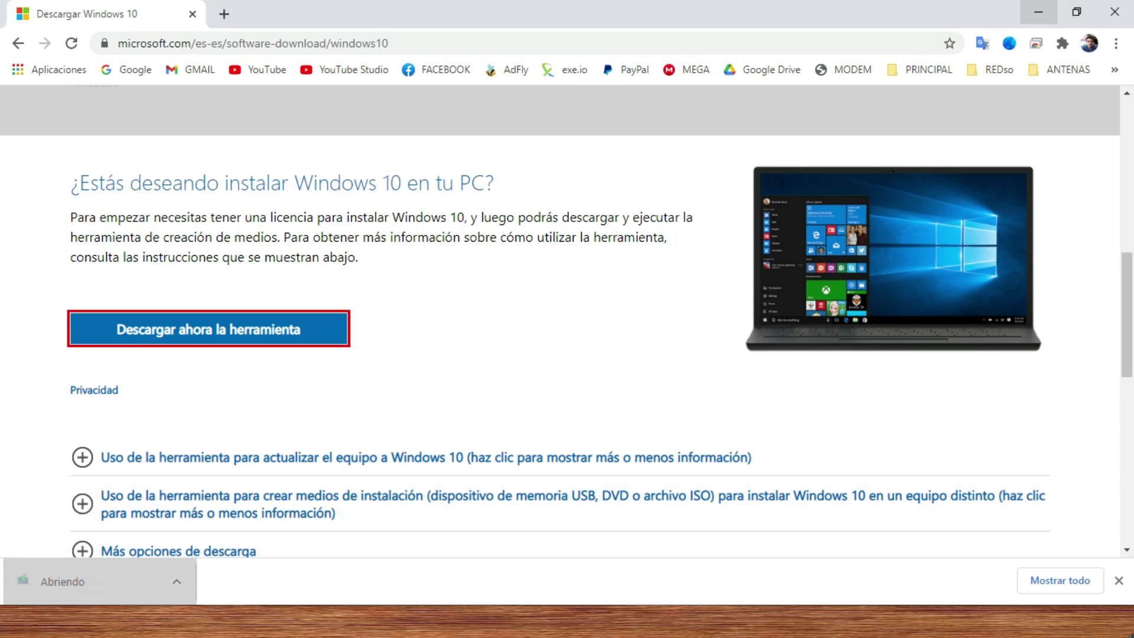
{"action": "left_click", "coordinate": [1038, 12]}
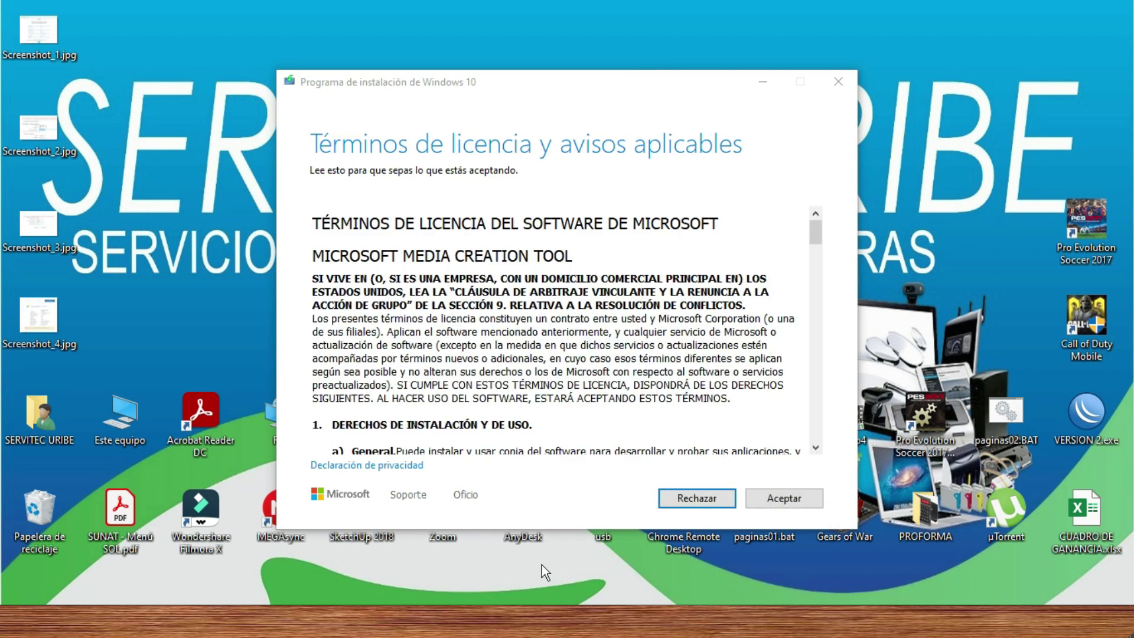
- Accept the licence terms and choose to create installation media (USB, DVD or ISO) for another PC
{"action": "left_click", "coordinate": [771, 496]}
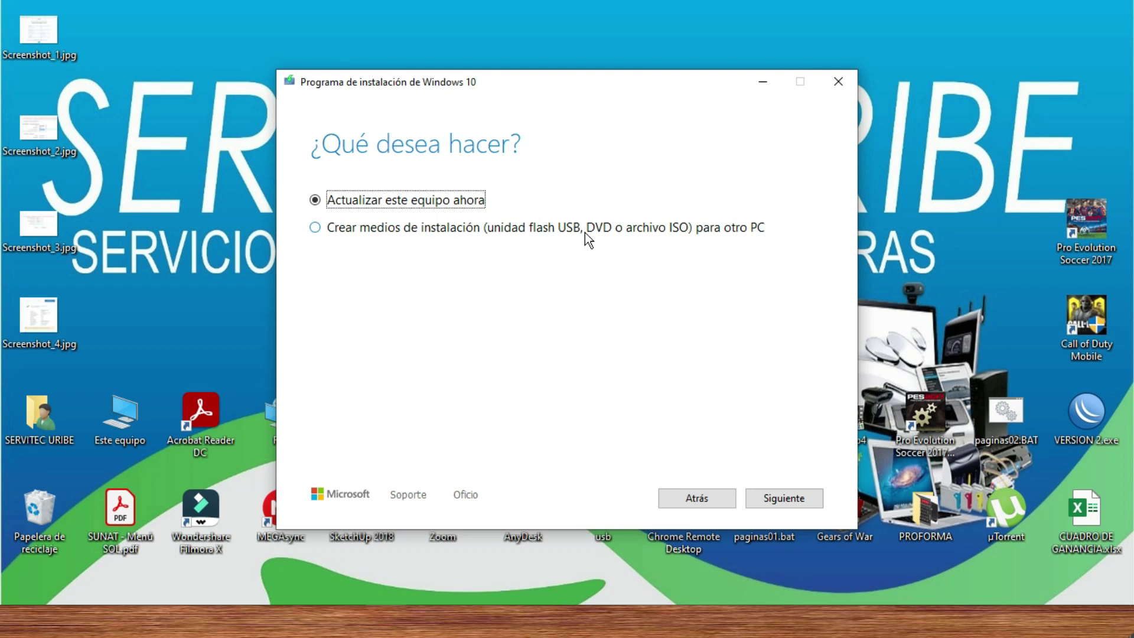
{"action": "left_click", "coordinate": [317, 228]}
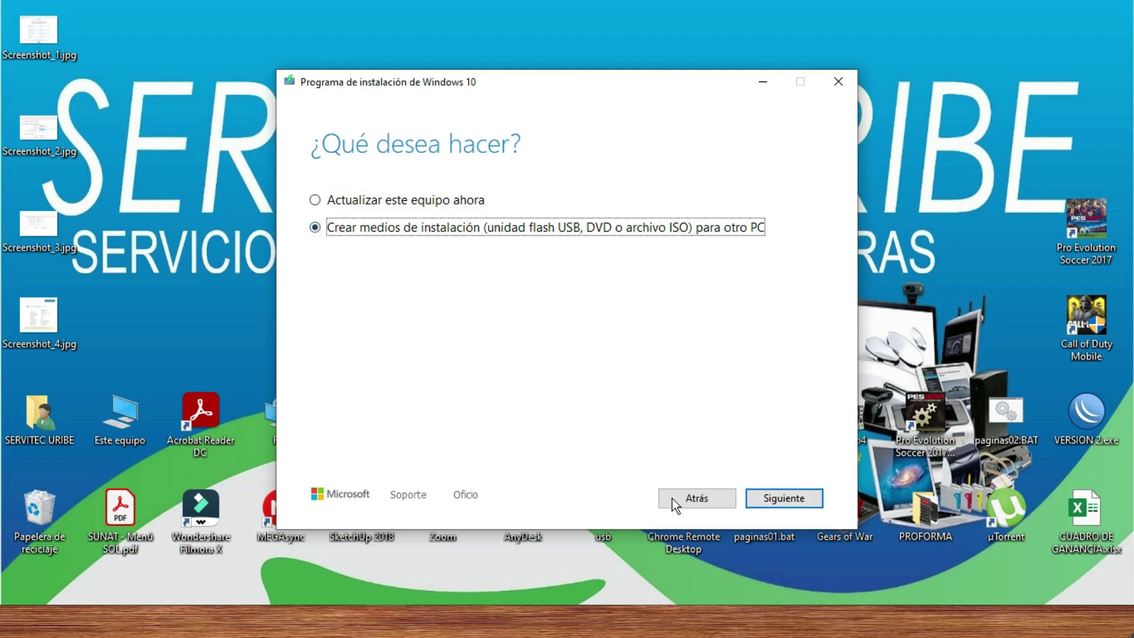
{"action": "left_click", "coordinate": [766, 495]}
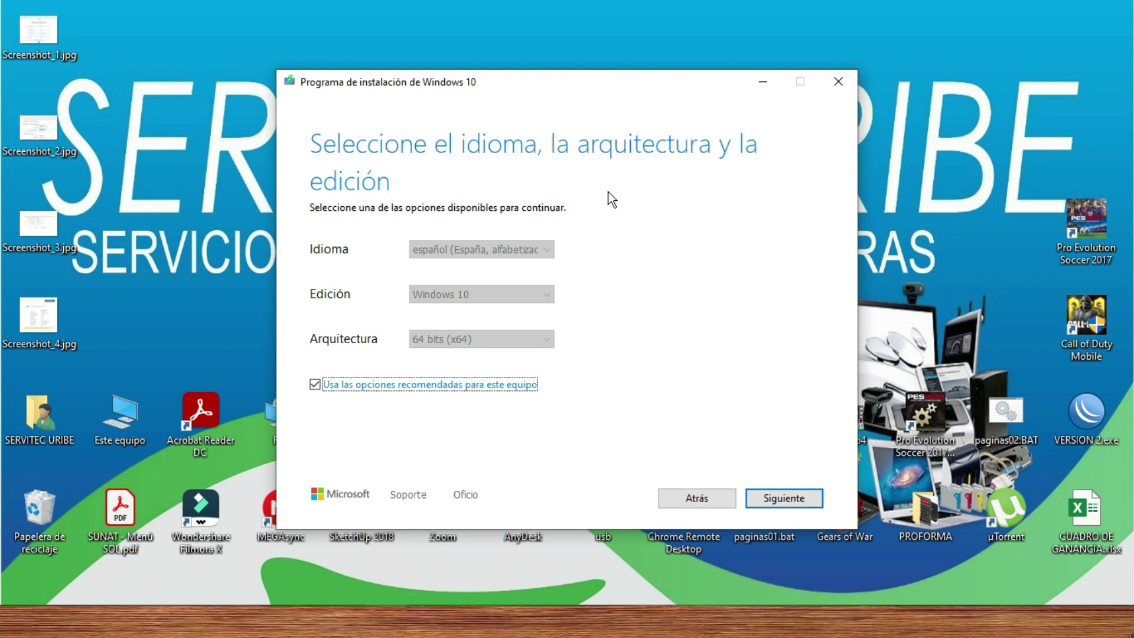
- Turn off the recommended options for this computer and select the 64 bits (x64) architecture
{"action": "left_click", "coordinate": [316, 385]}
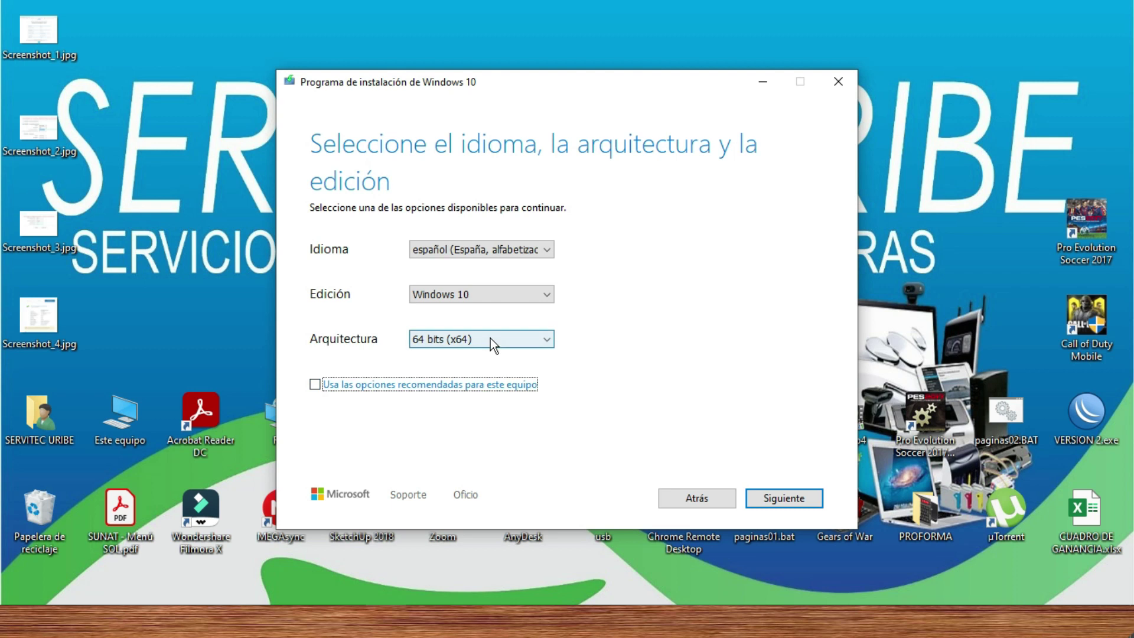
{"action": "left_click", "coordinate": [490, 338]}
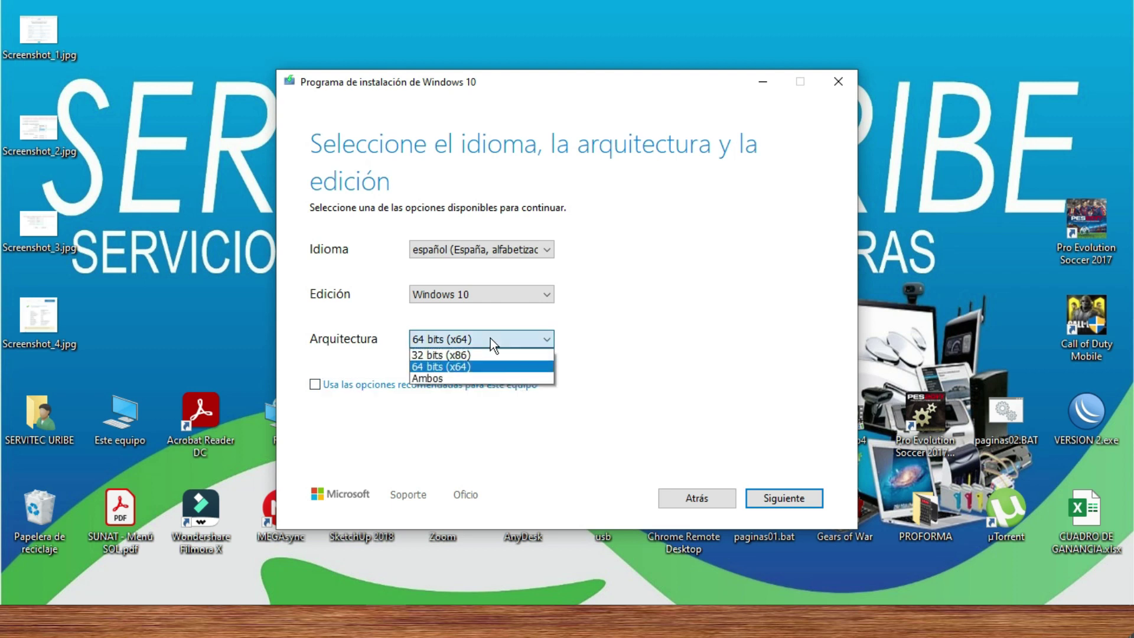
{"action": "left_click", "coordinate": [458, 366]}
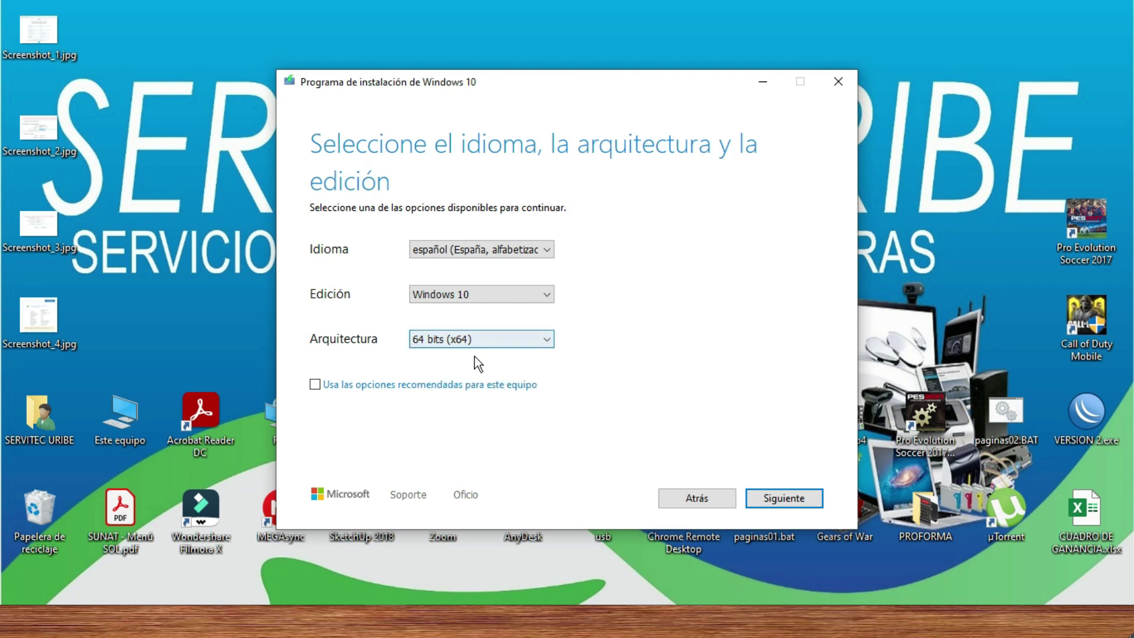
- Try the Ambos architecture option and return the architecture to 64 bits (x64)
{"action": "left_click", "coordinate": [475, 336]}
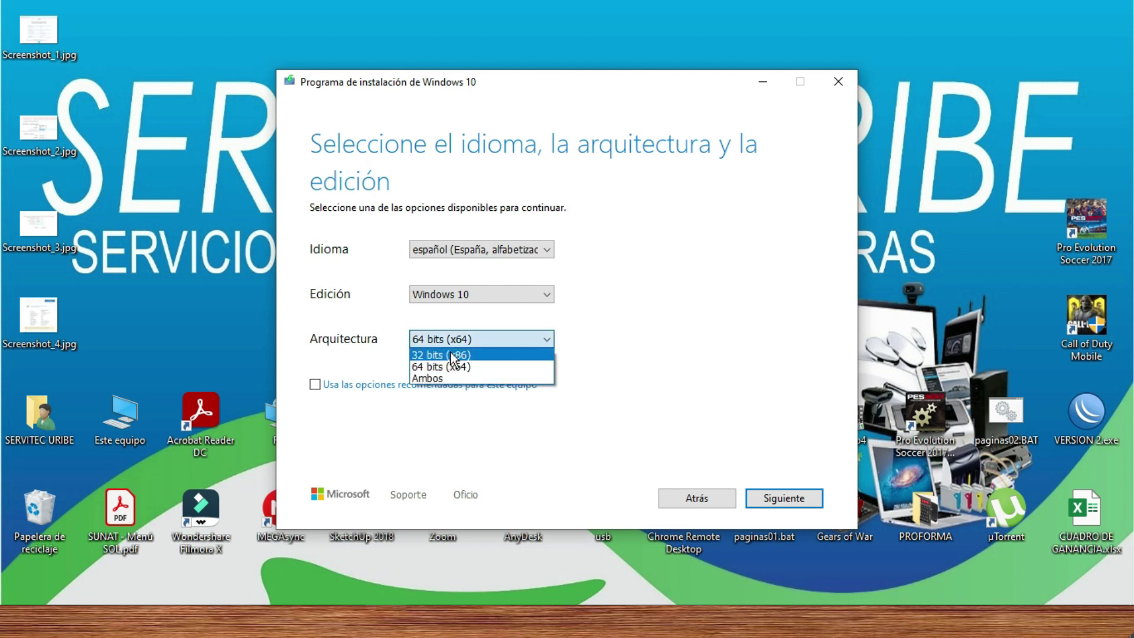
{"action": "left_click", "coordinate": [467, 369]}
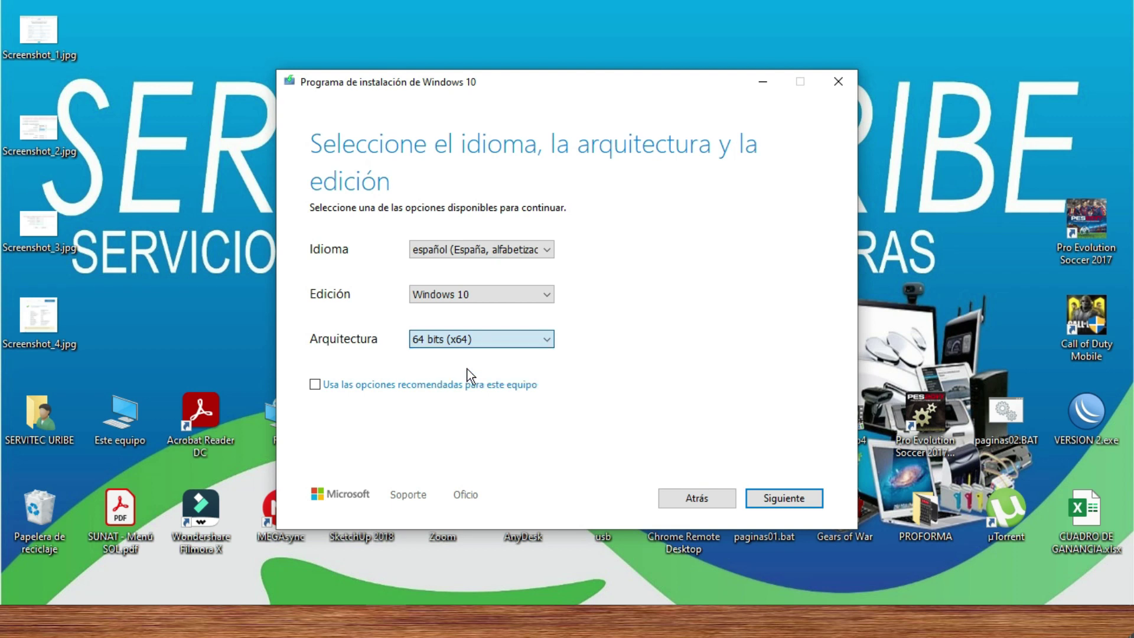
{"action": "left_click", "coordinate": [464, 339]}
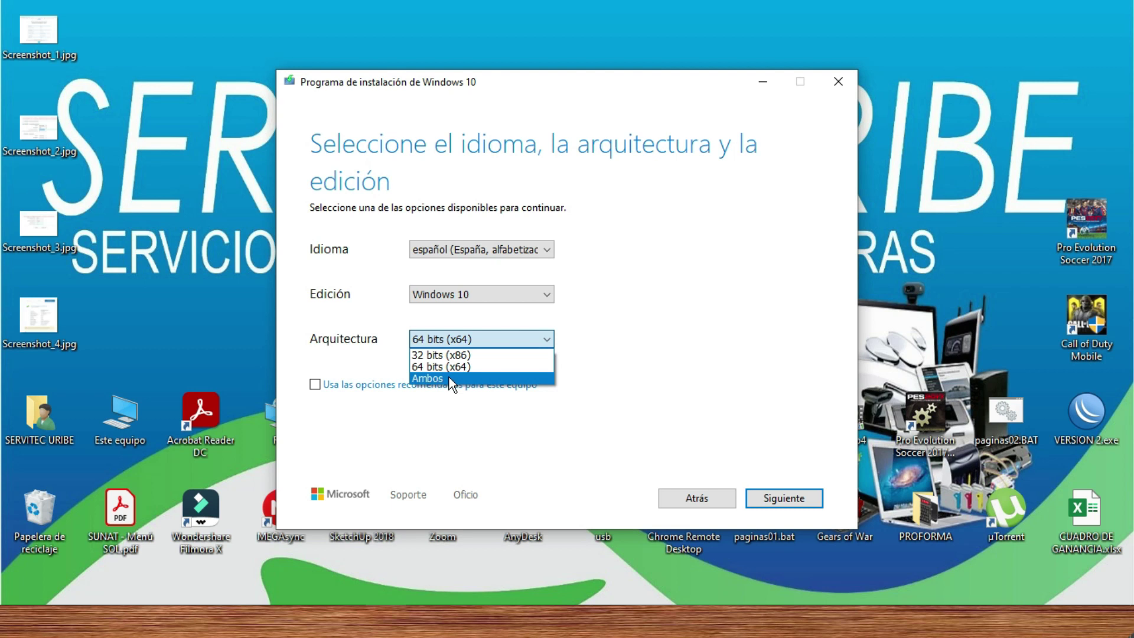
{"action": "left_click", "coordinate": [448, 377]}
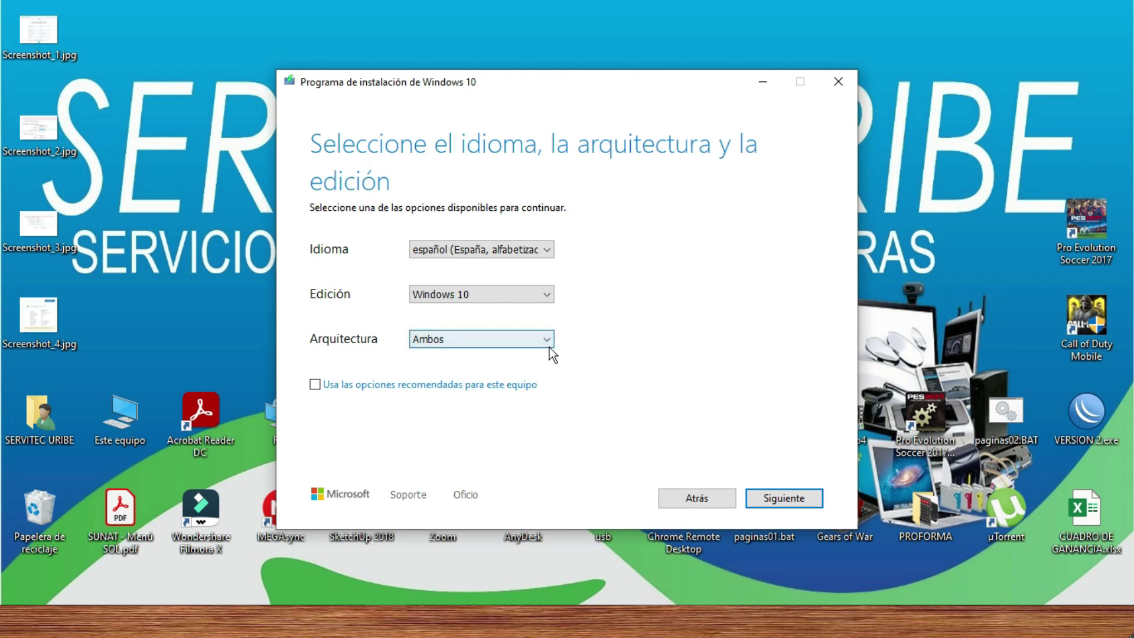
{"action": "left_click", "coordinate": [502, 338]}
{"action": "left_click", "coordinate": [466, 363]}
- Continue with the USB flash drive as the installation medium and select the removable drive H: (ESD-USB)
{"action": "left_click", "coordinate": [784, 498]}
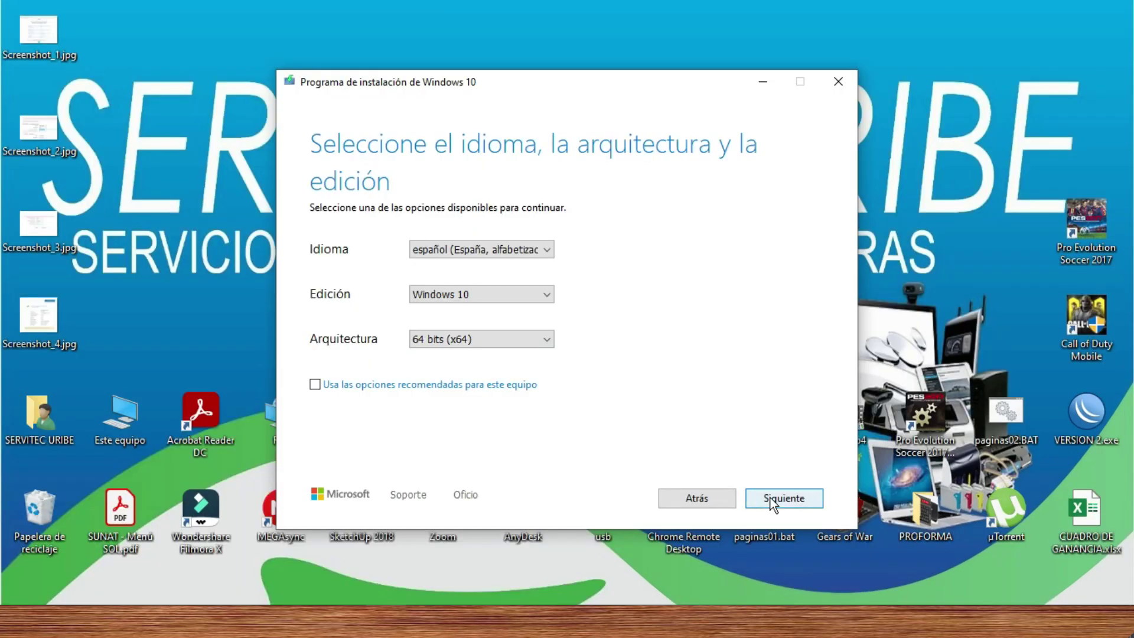
{"action": "left_click", "coordinate": [770, 501]}
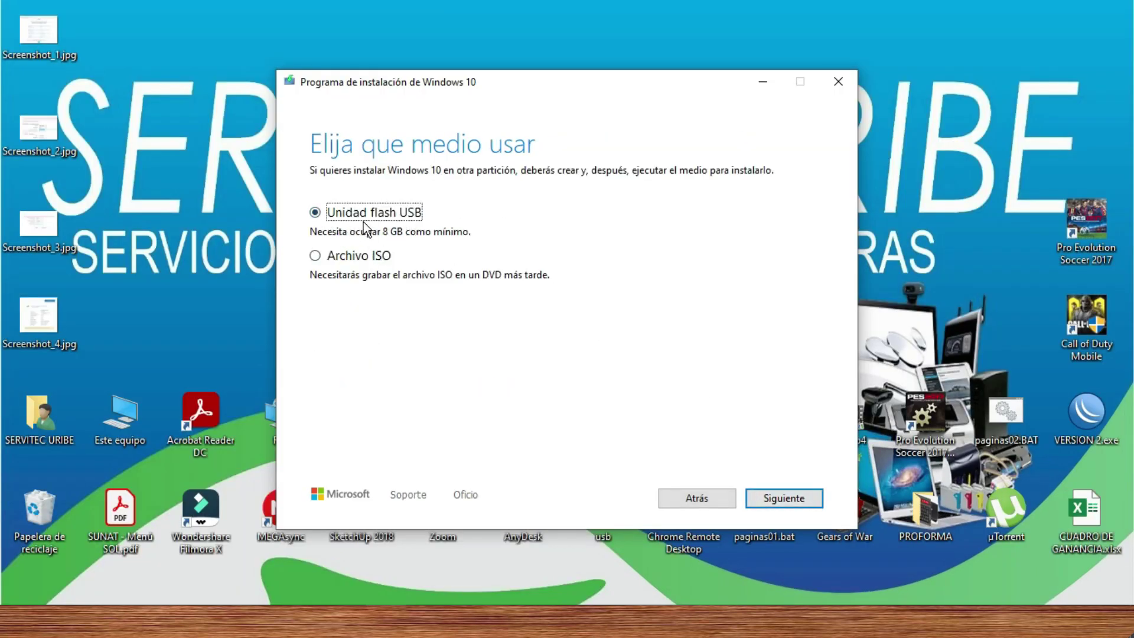
{"action": "left_click", "coordinate": [778, 501]}
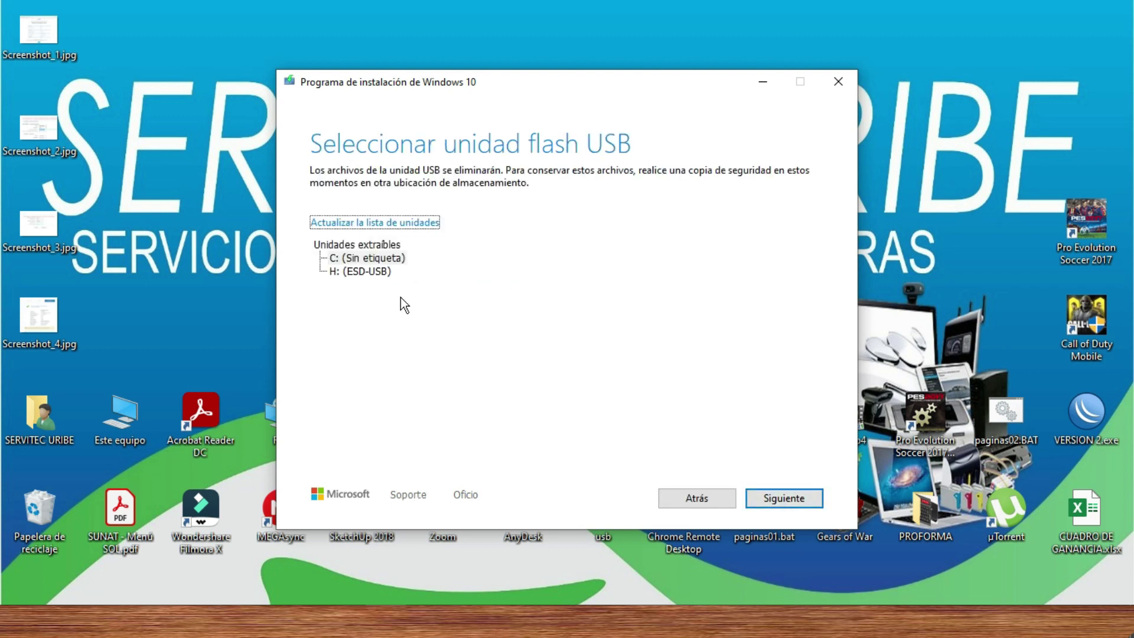
{"action": "left_click", "coordinate": [362, 277]}
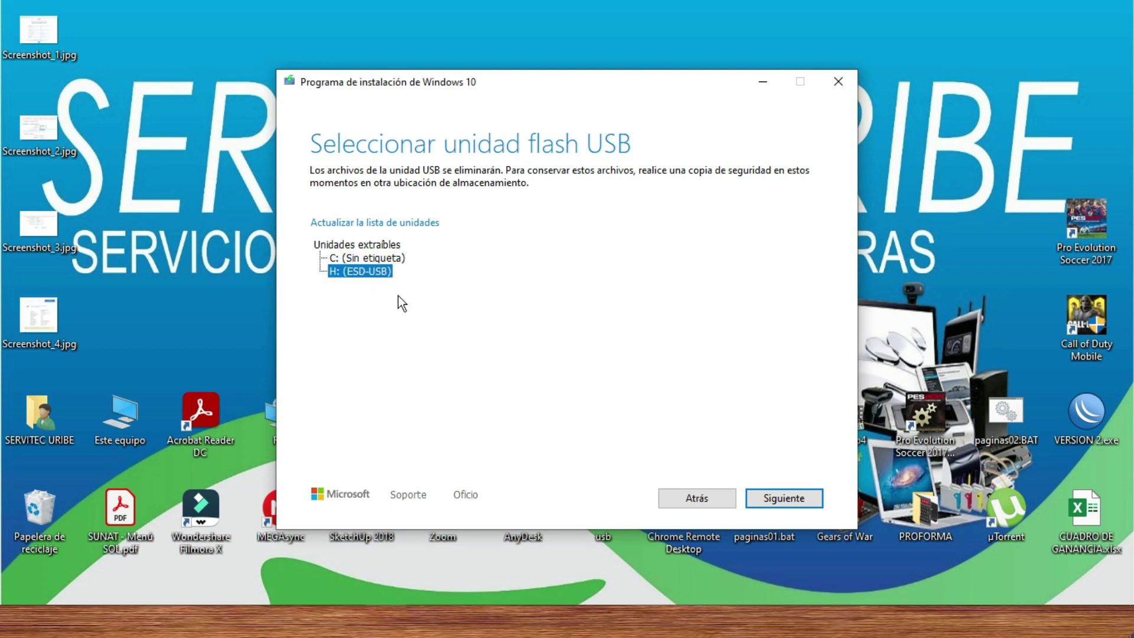
- Check drive H: in Este equipo, create the Windows 10 installation media on it and finish the wizard
{"action": "double_click", "coordinate": [121, 417]}
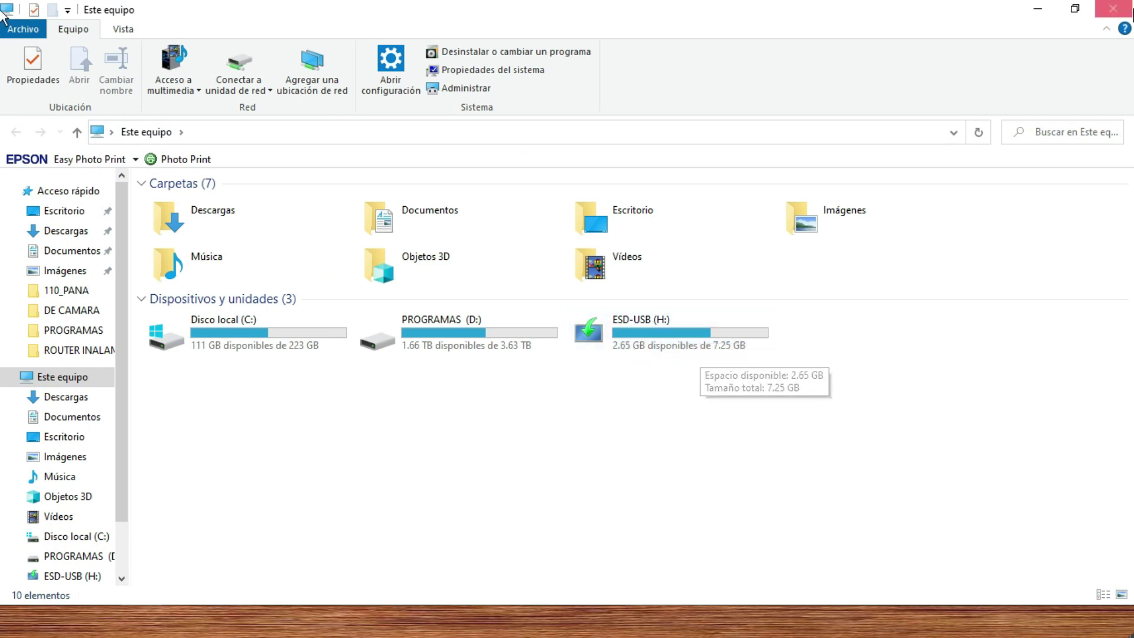
{"action": "left_click", "coordinate": [1114, 9]}
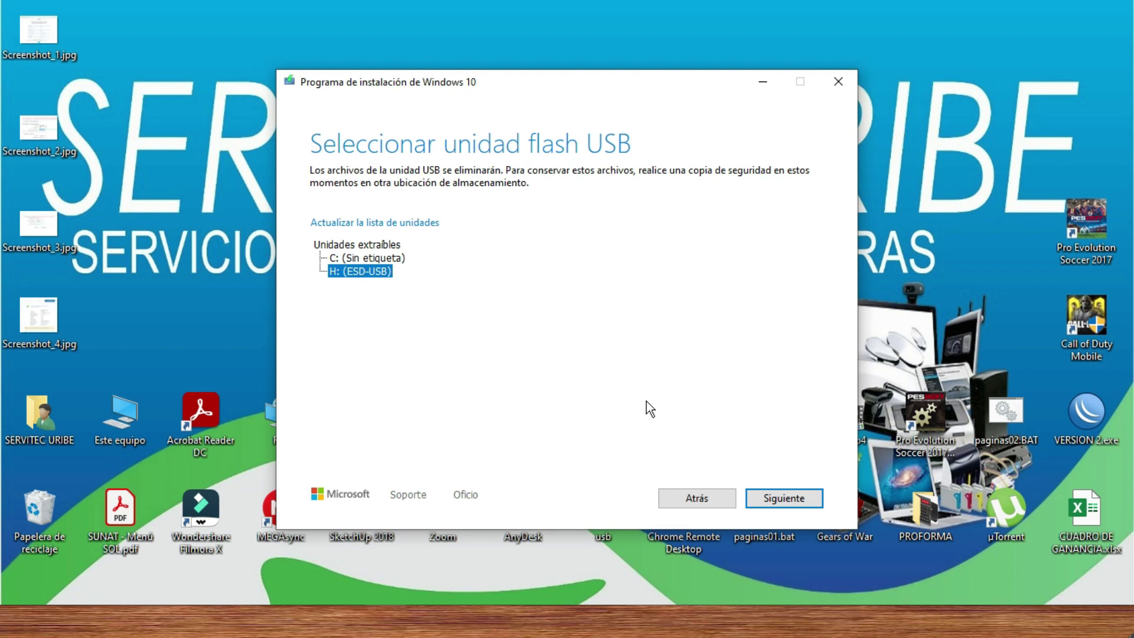
{"action": "left_click", "coordinate": [800, 499]}
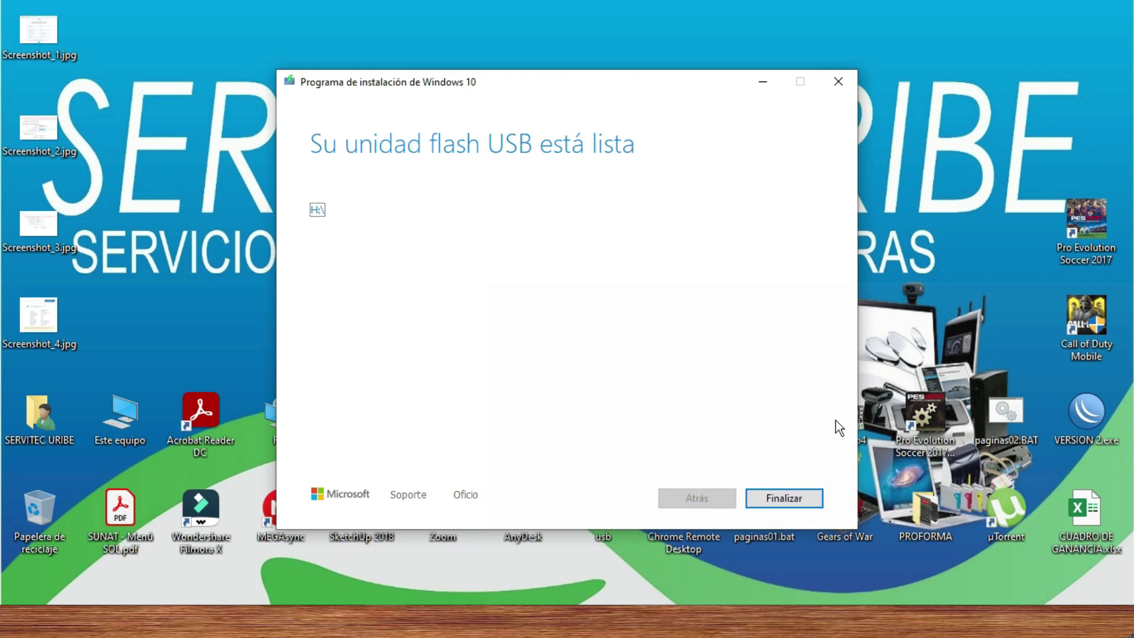
{"action": "left_click", "coordinate": [789, 500]}
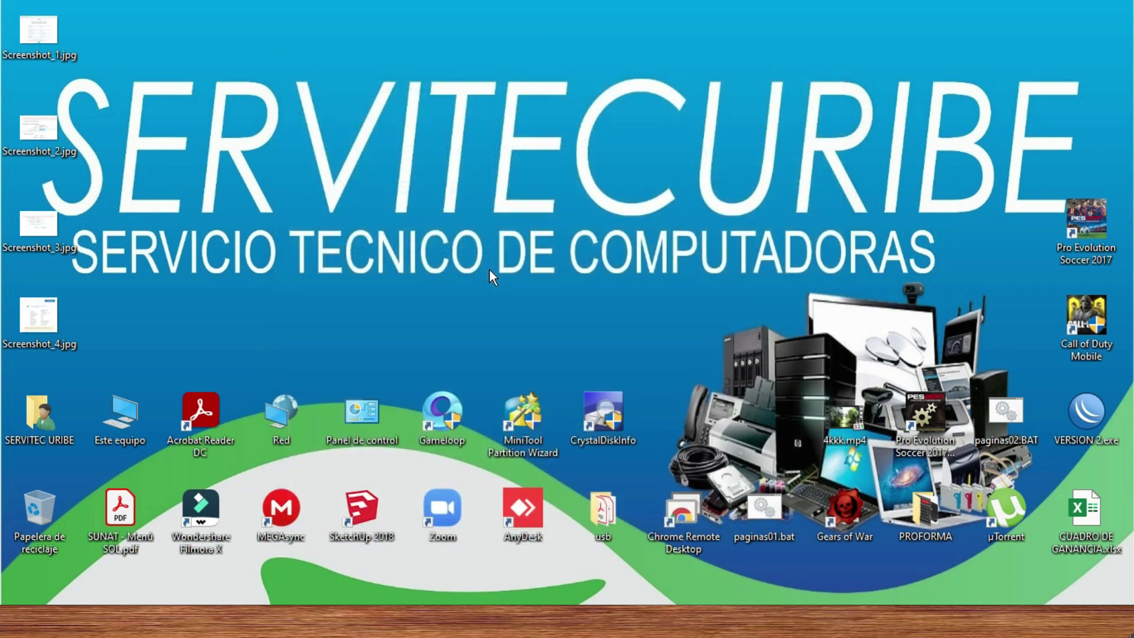
{"action": "right_click", "coordinate": [381, 81]}
{"action": "left_click", "coordinate": [427, 133]}
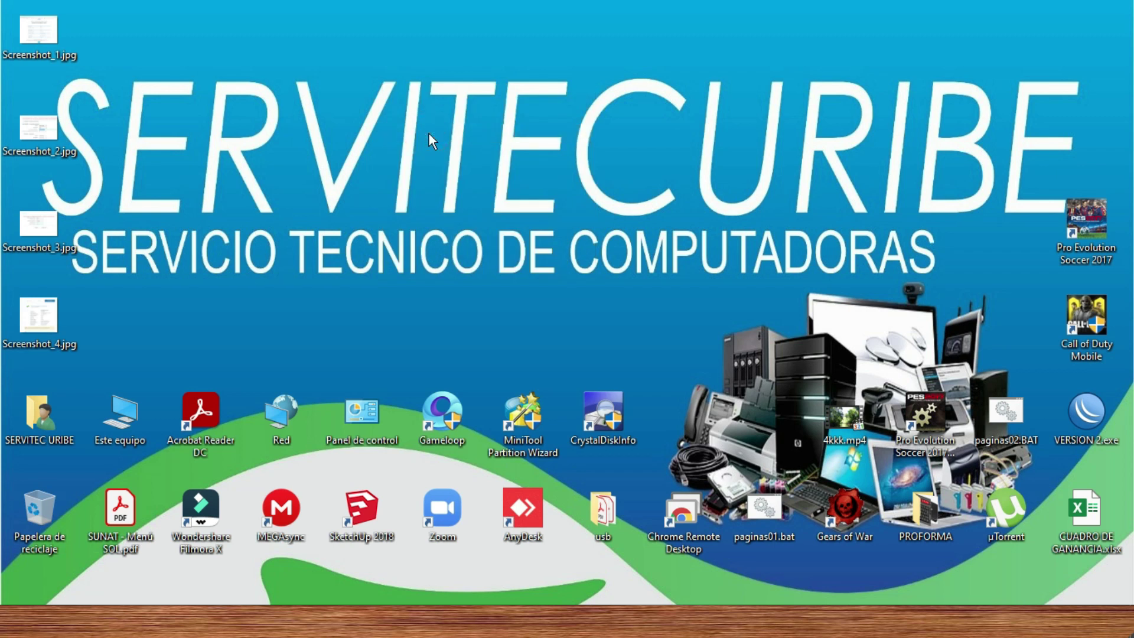